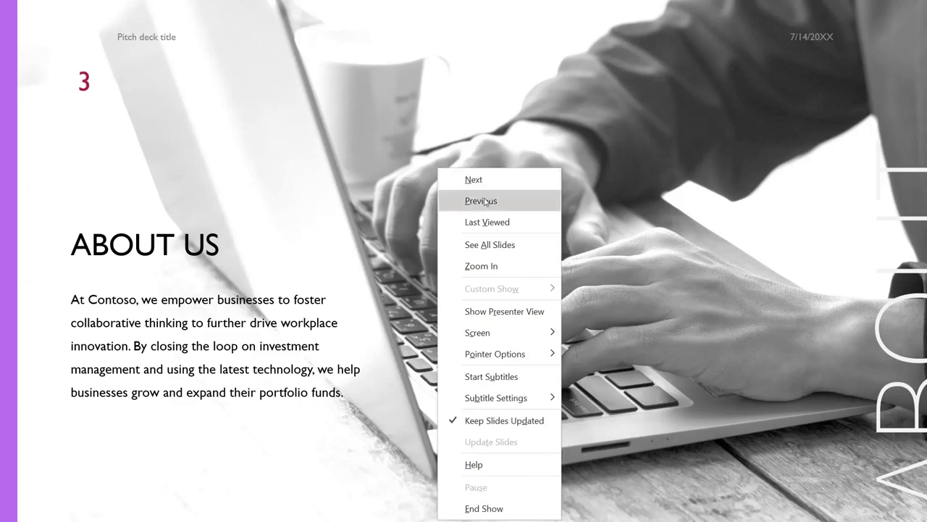
- Return the slide show to the "Begins soon..." slide and step its title animation back and forward once
left_click(484, 201)
right_click(484, 197)
left_click(484, 197)
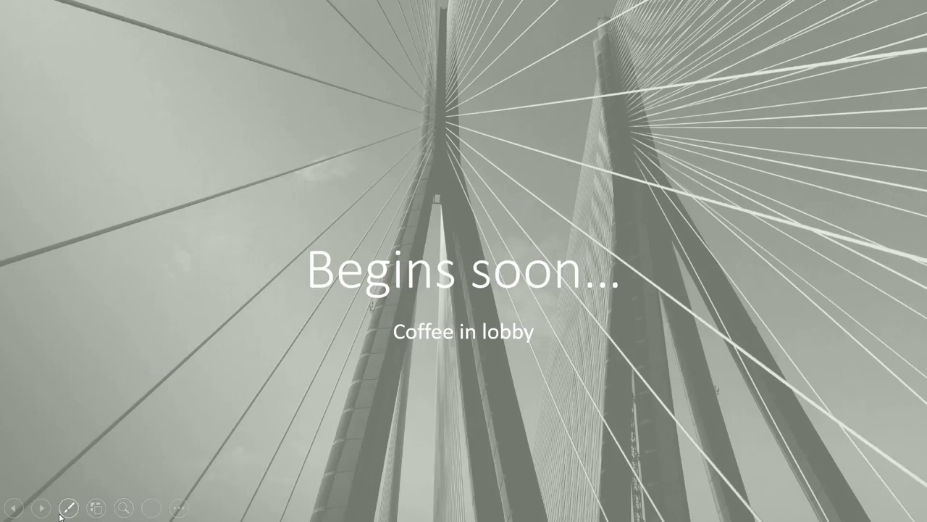
left_click(14, 515)
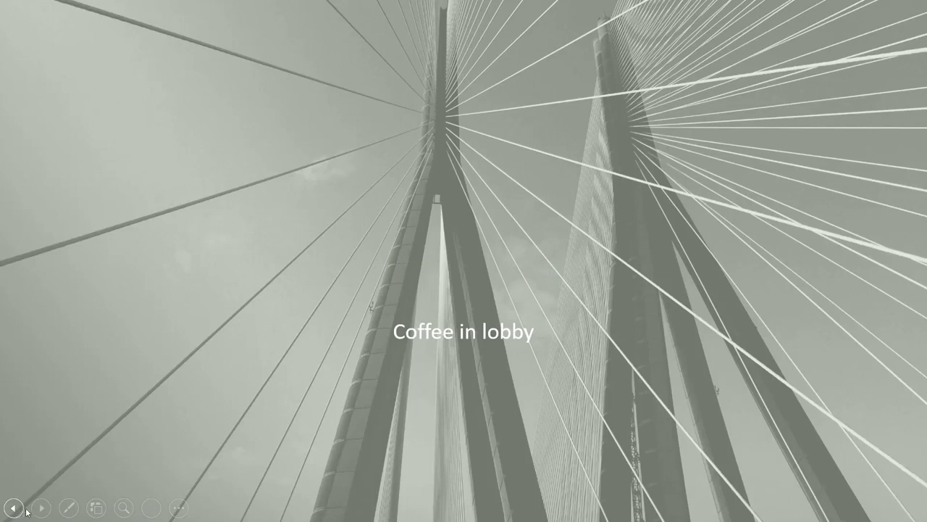
left_click(40, 509)
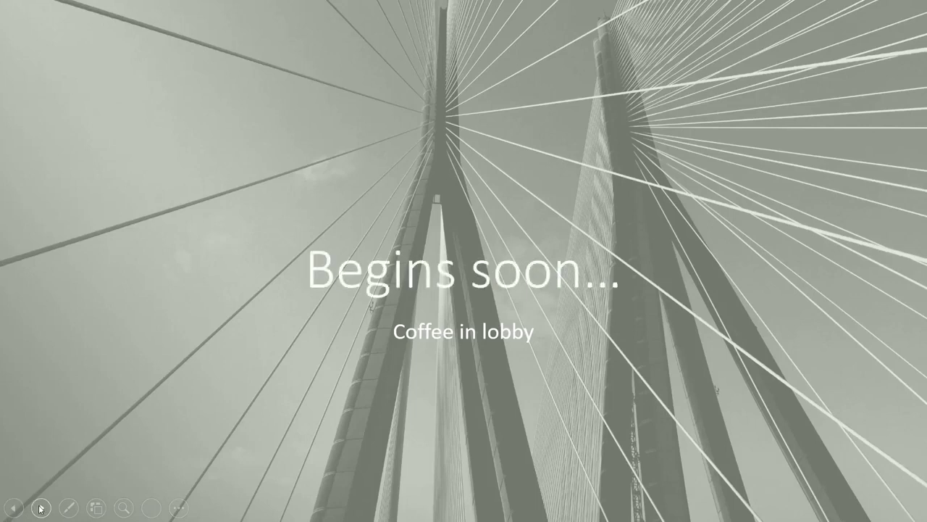
- Jump from the all-slides overview to slide 3, About Us, and from there to slide 4, Product Overview
left_click(96, 508)
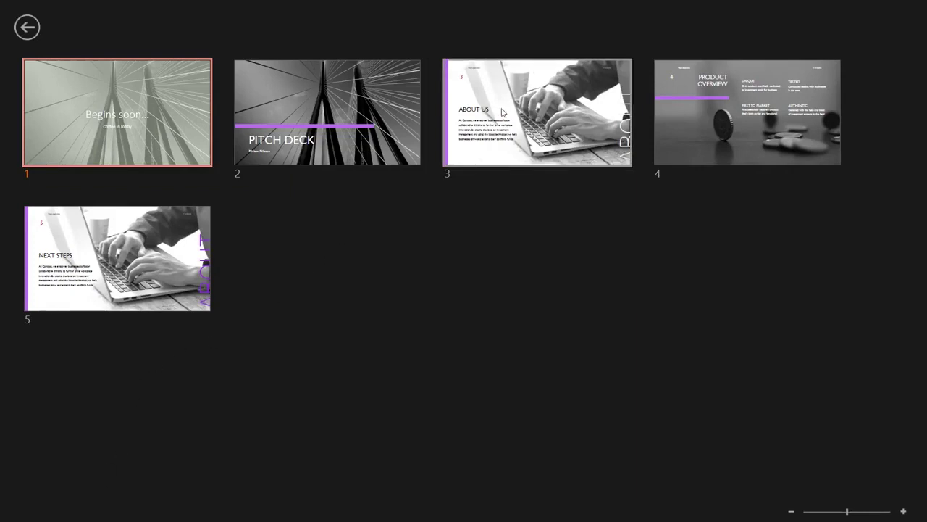
left_click(502, 112)
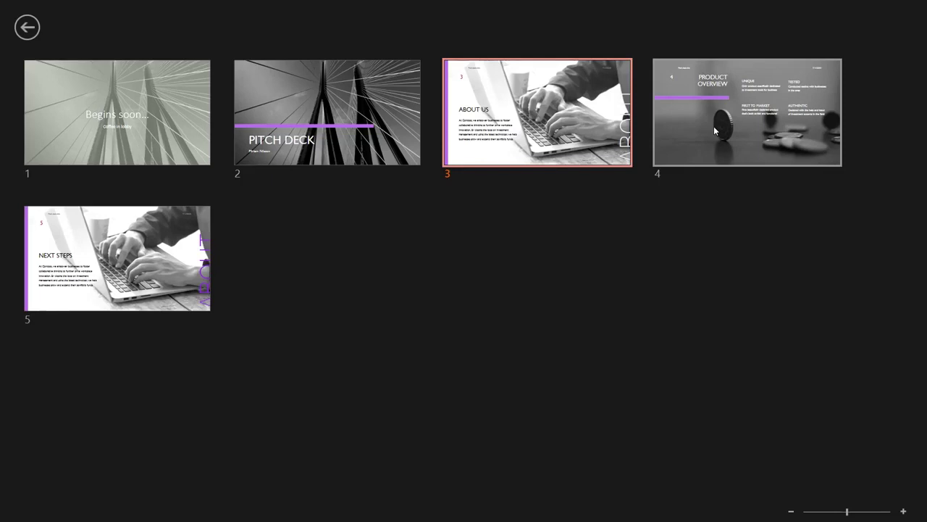
left_click(714, 126)
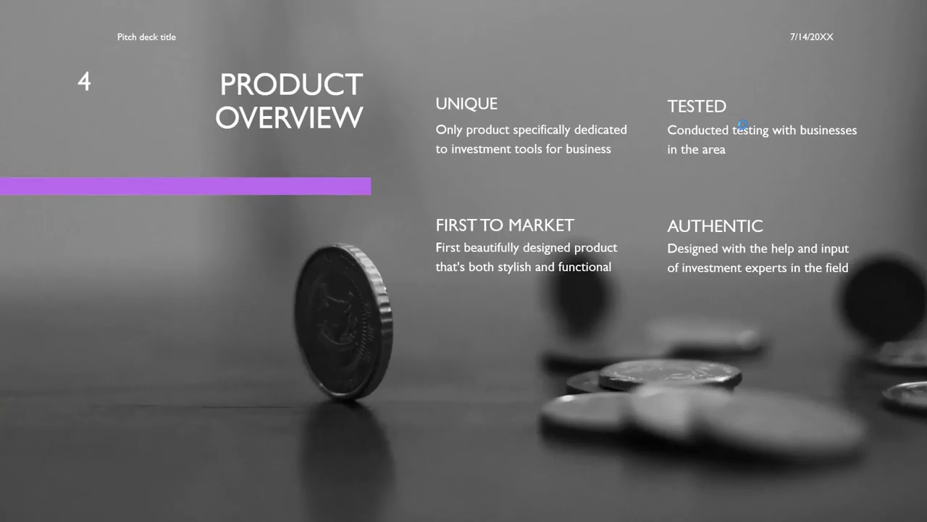
key("Escape")
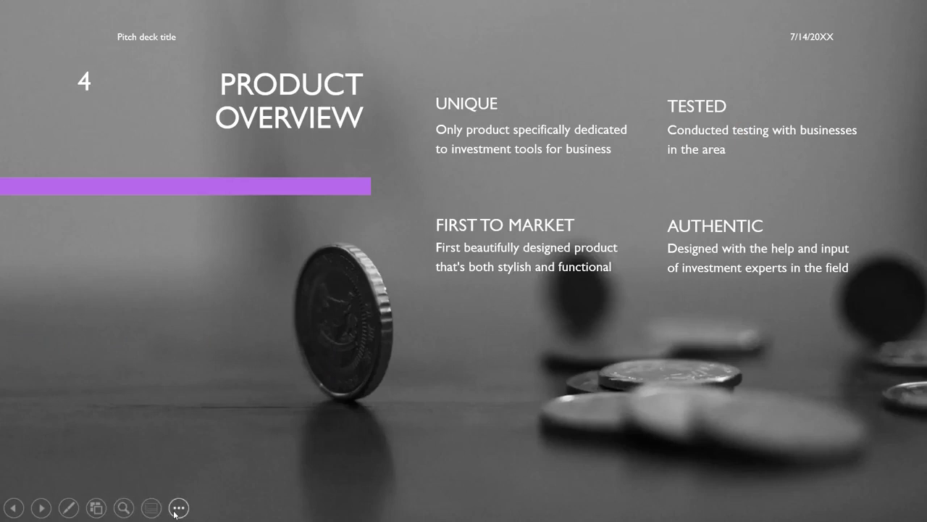
- Circle the UNIQUE text block on the Product Overview slide with the red pen
left_click(76, 509)
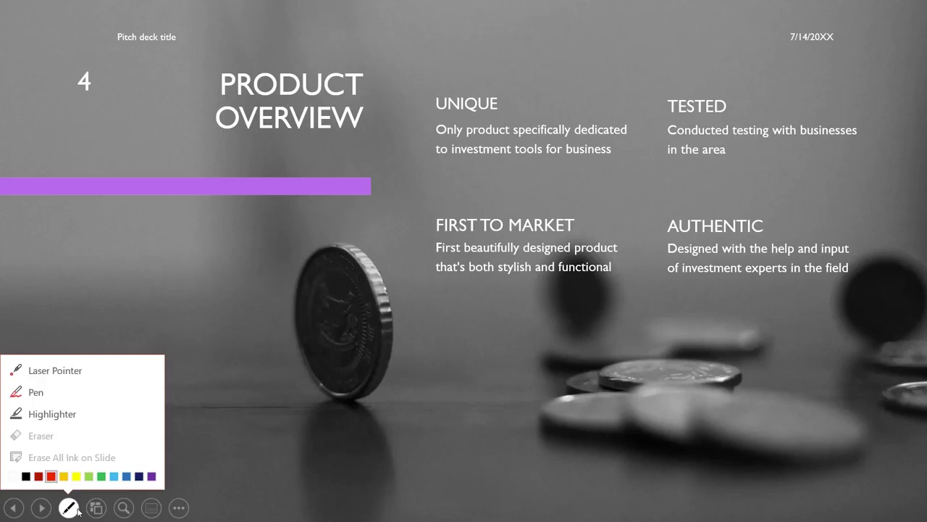
left_click(80, 392)
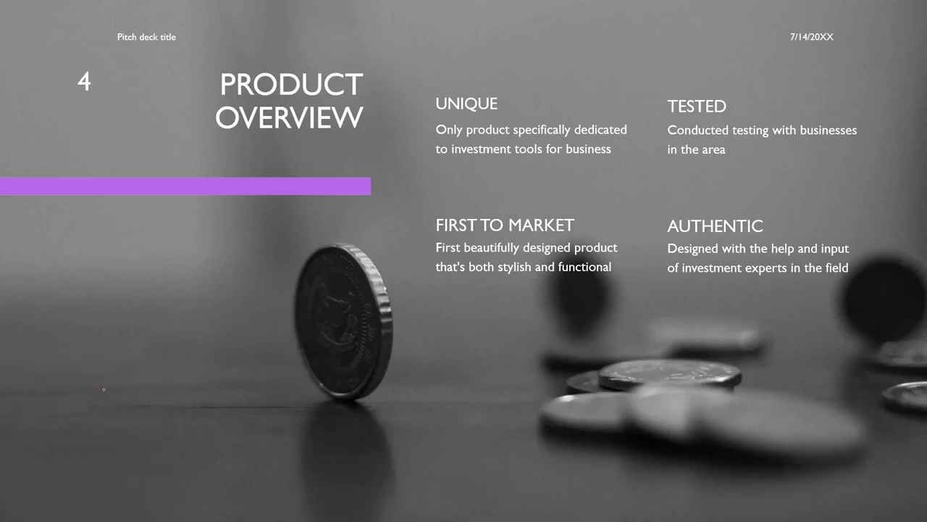
mouse_move(537, 84)
left_mouse_down()
mouse_move(455, 66)
mouse_move(515, 197)
mouse_move(612, 105)
mouse_move(535, 83)
left_mouse_up()
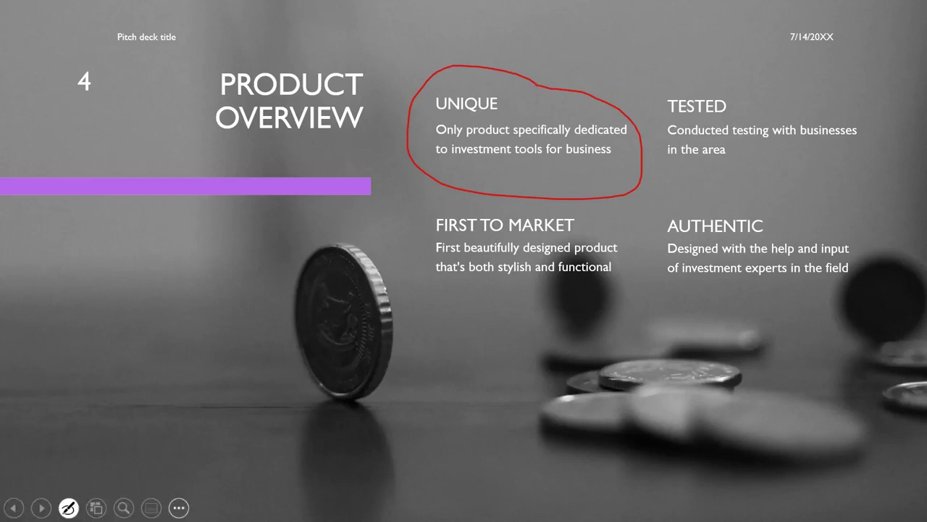
- Magnify the text columns of the Product Overview slide, pan across them and return to the full slide
left_click(130, 513)
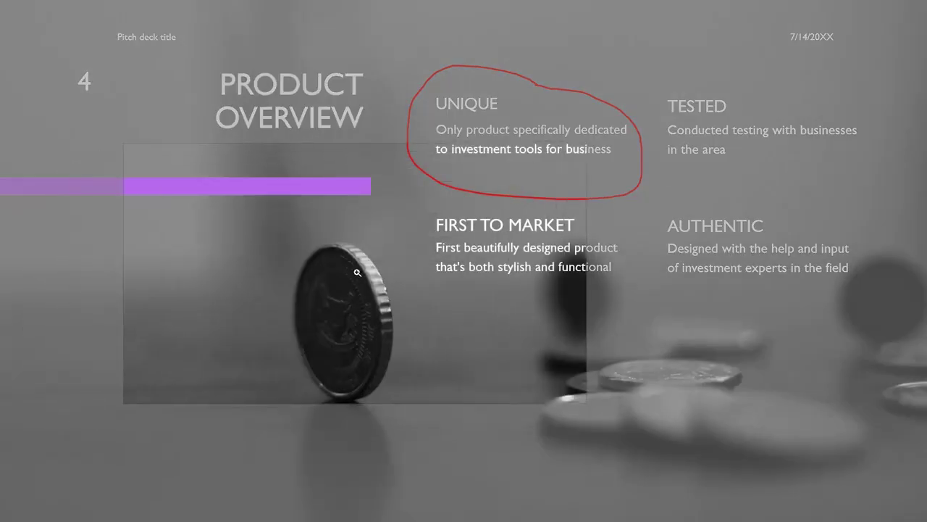
left_click(630, 211)
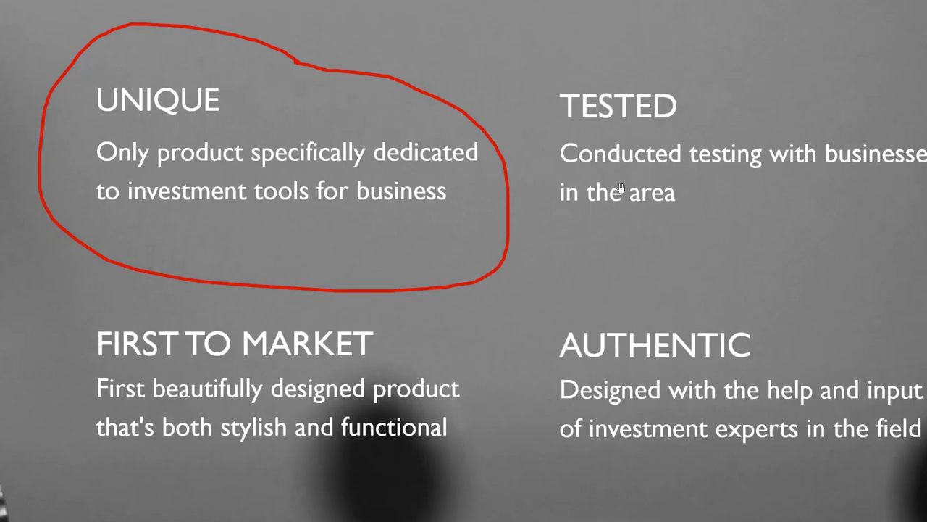
left_click_drag(256, 145, 611, 347)
key("Escape")
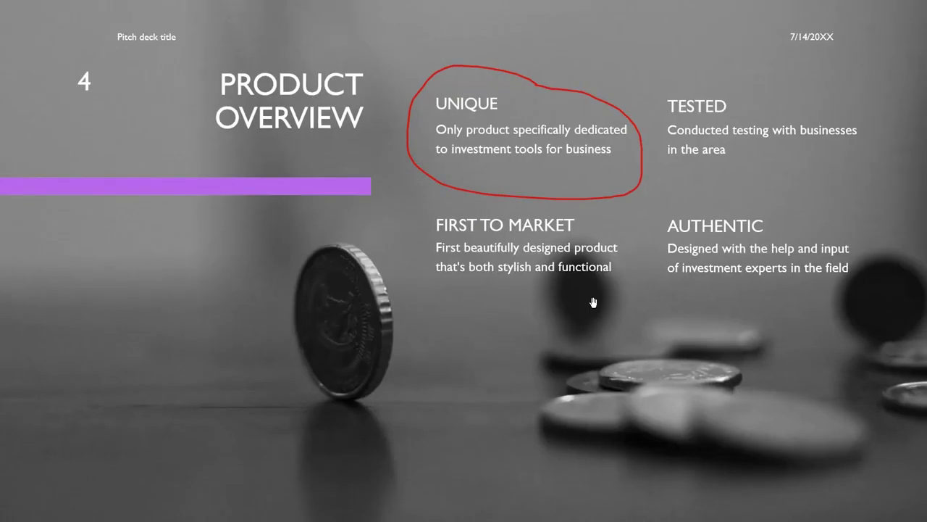
- Turn on live subtitles in the running slide show and end the show
mouse_move(147, 512)
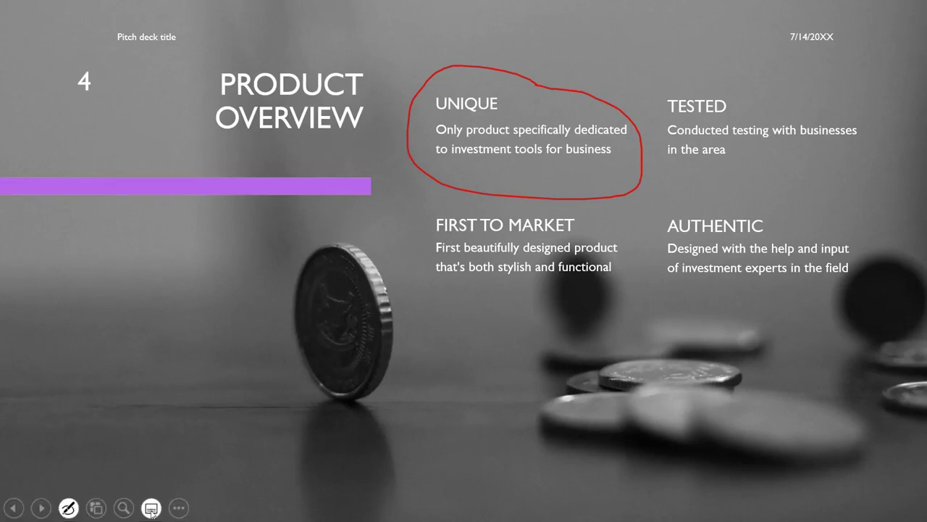
left_click(151, 510)
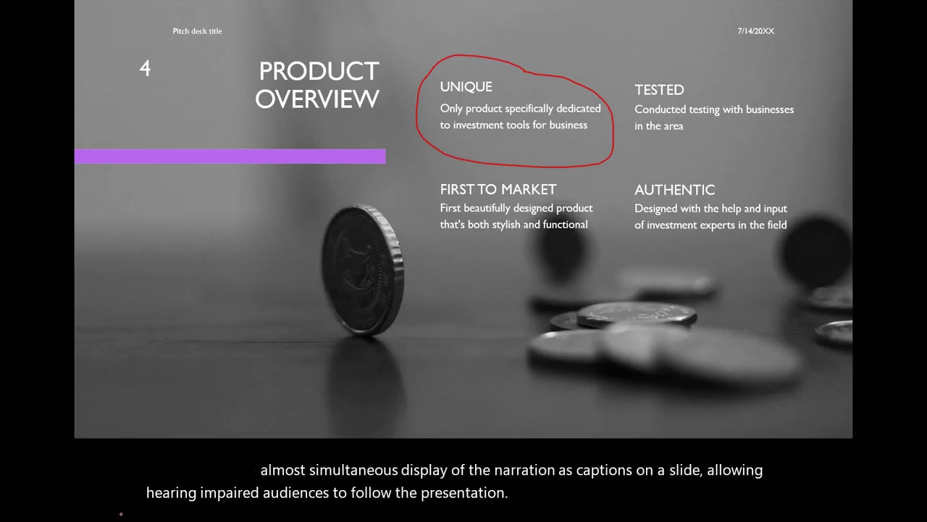
left_click(226, 424)
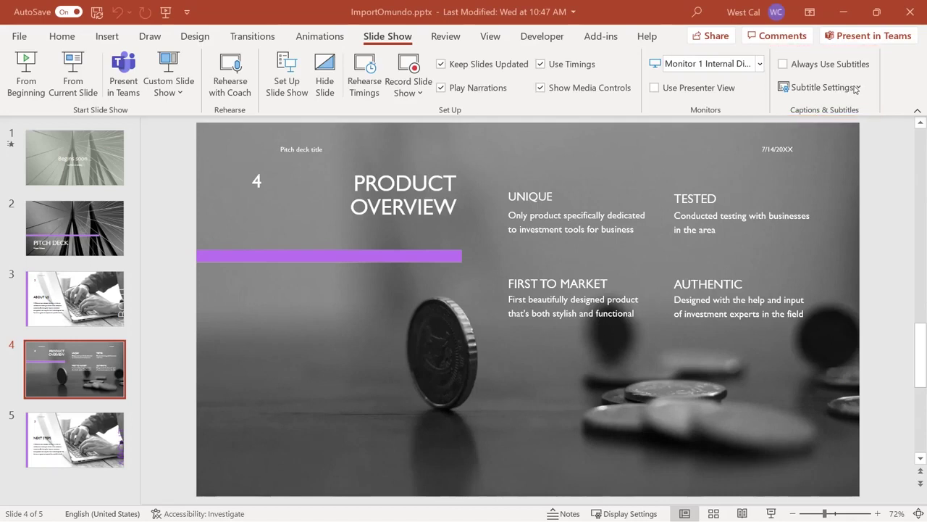
- Review the subtitle language, microphone and position options and the Windows closed captions settings, and close the settings window
left_click(856, 89)
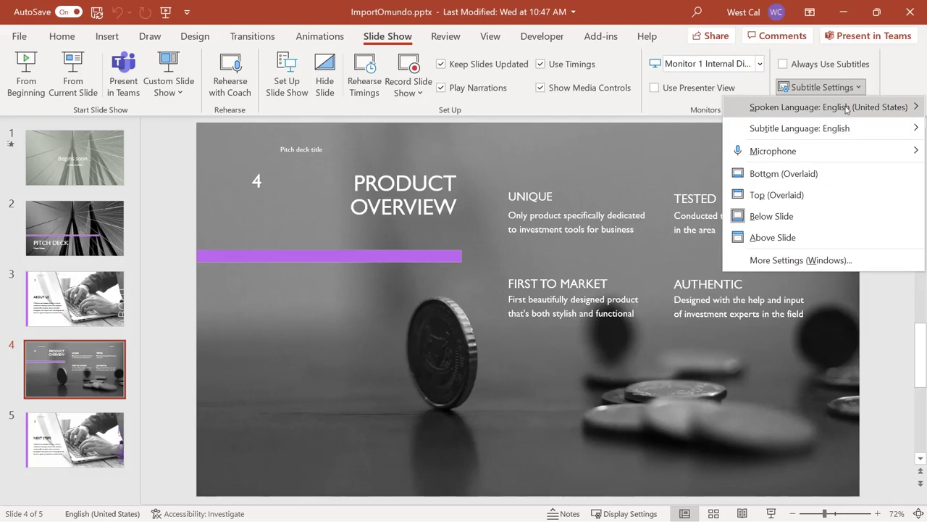
left_click(846, 109)
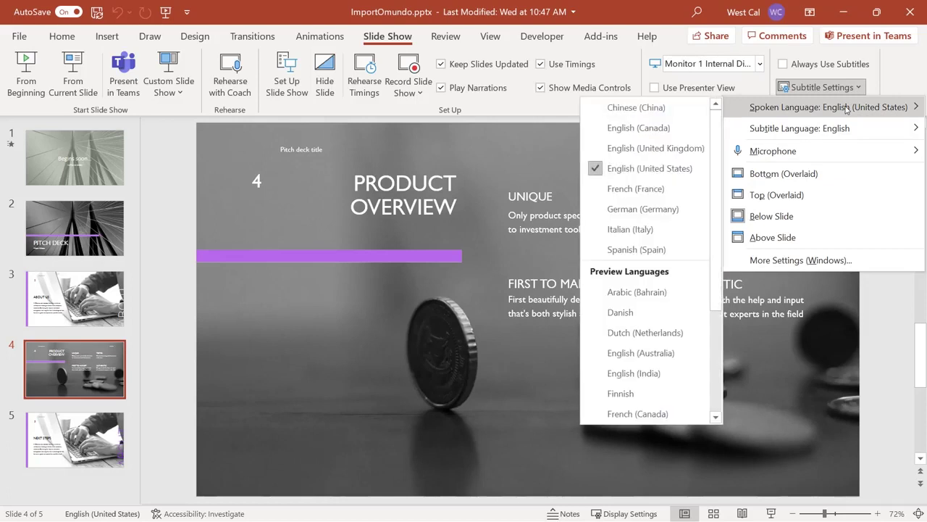
left_click(843, 128)
left_click(831, 151)
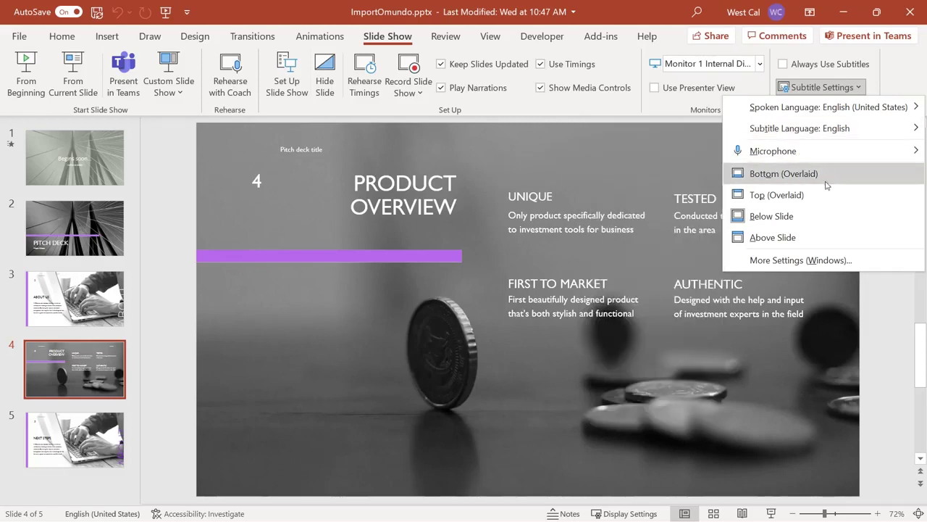
left_click(820, 261)
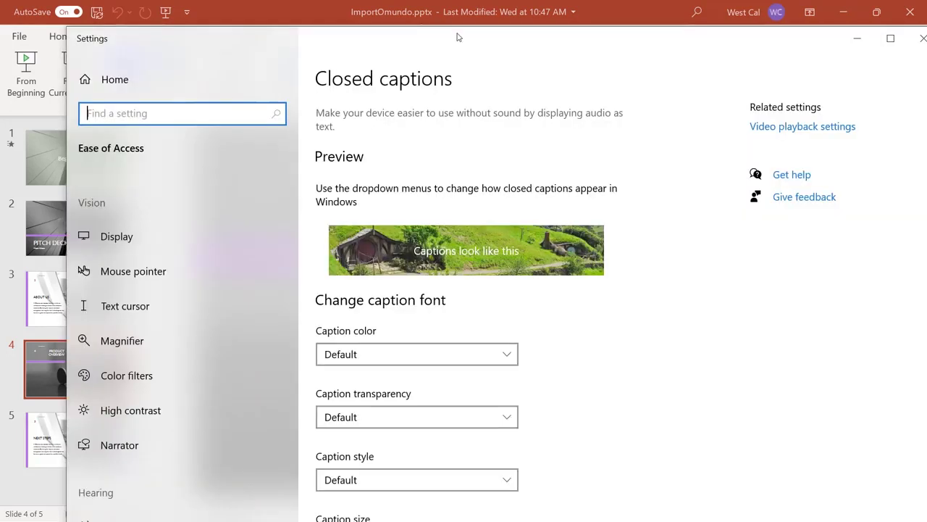
left_click(923, 37)
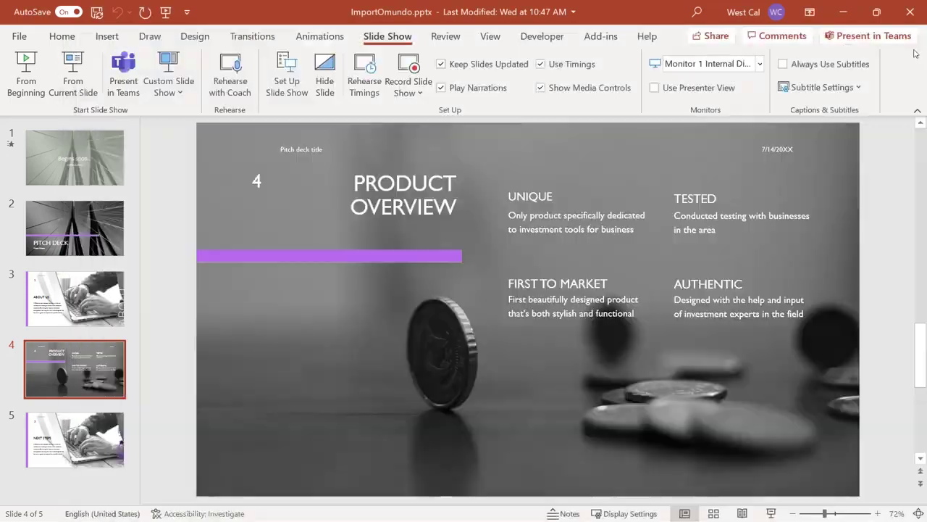
- Present from slide 4, blank the screen to black and to white, and end the show
left_click(71, 65)
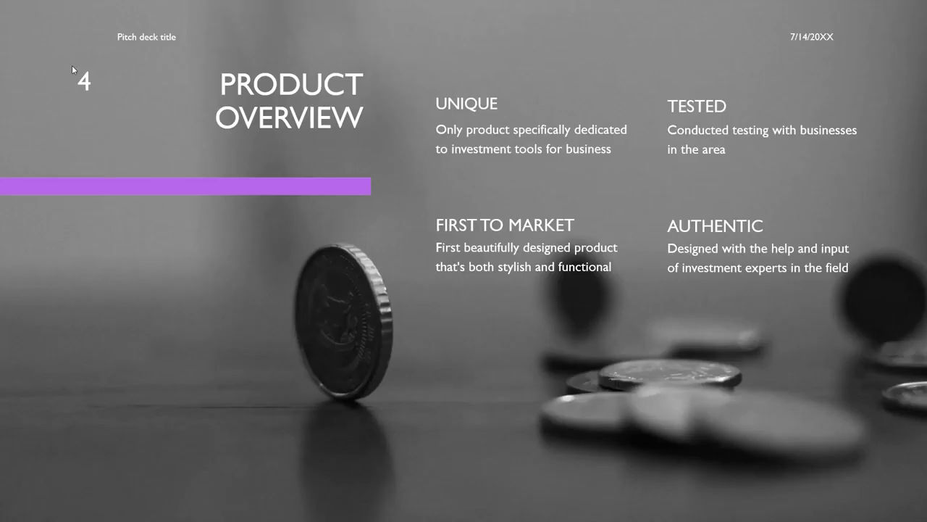
key("b")
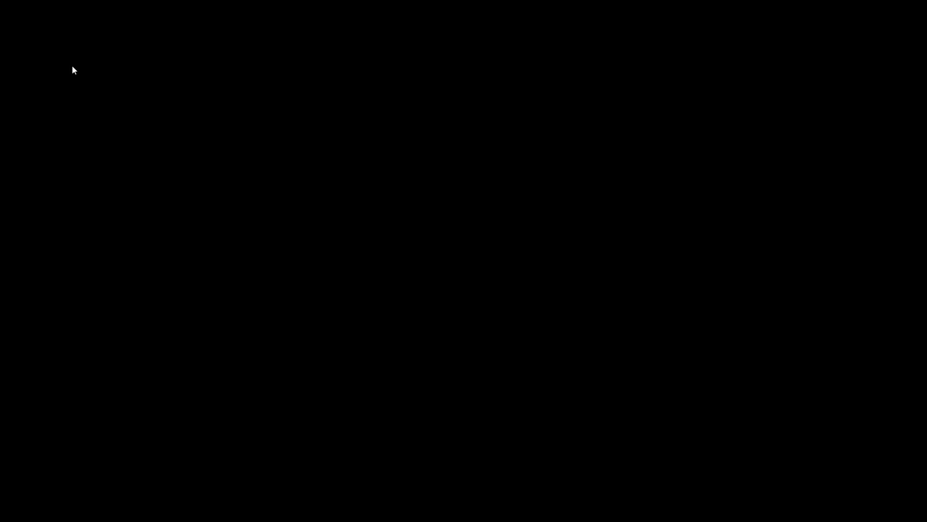
key("w")
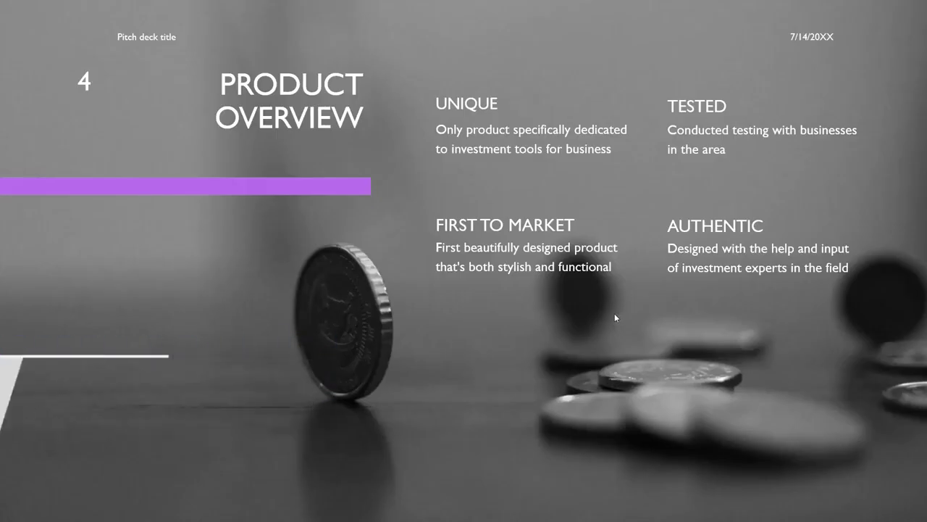
key("Escape")
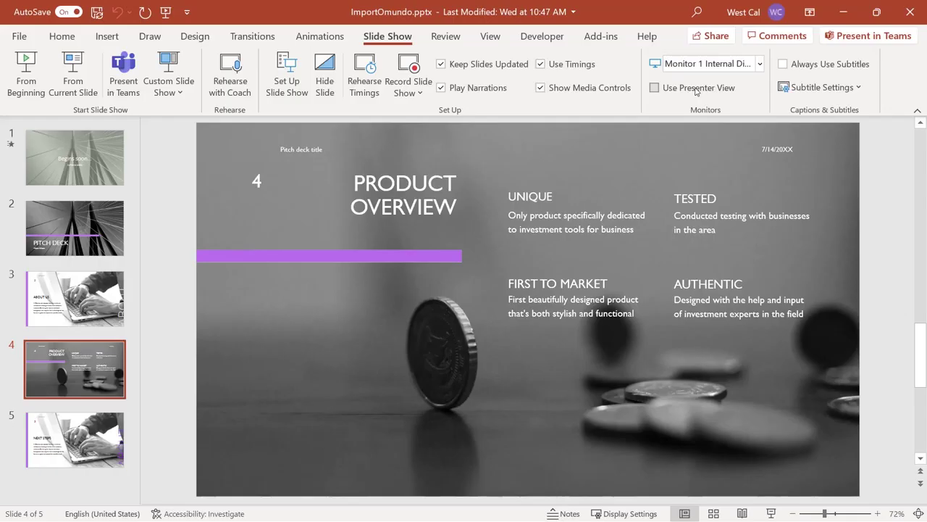
- Enable Presenter View, run the slide show from slide 1 with it and close the presenter window
left_click(655, 88)
key("Home")
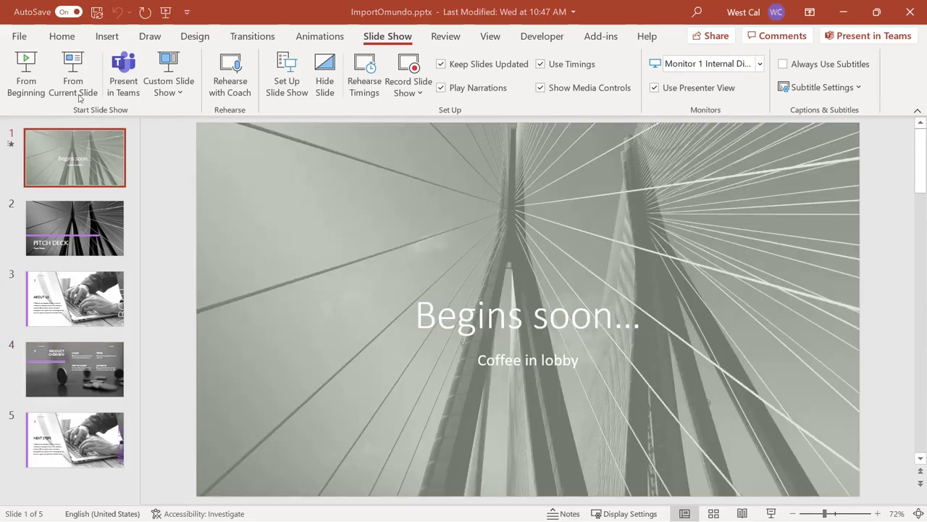
left_click(26, 73)
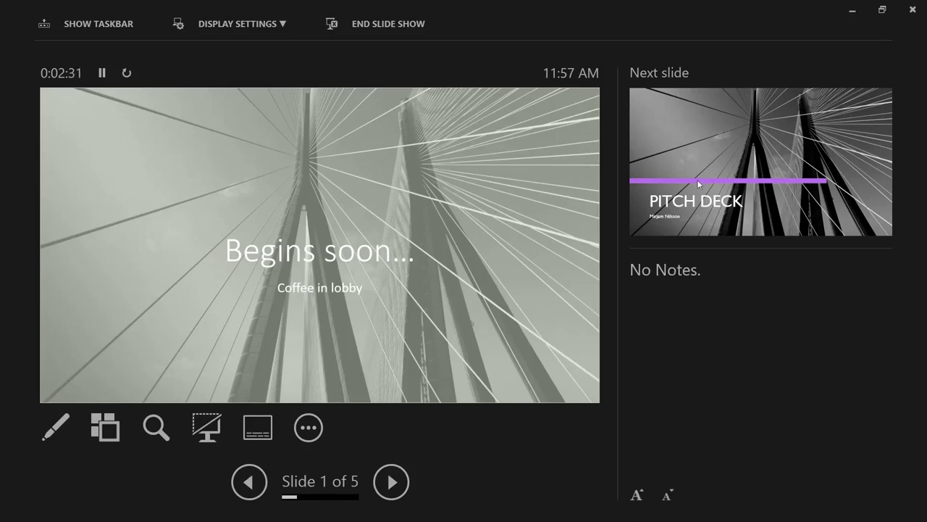
left_click(911, 10)
- Open the downloaded presentation My Download 003-1.pptx in Protected View and close it without enabling editing
double_click(155, 159)
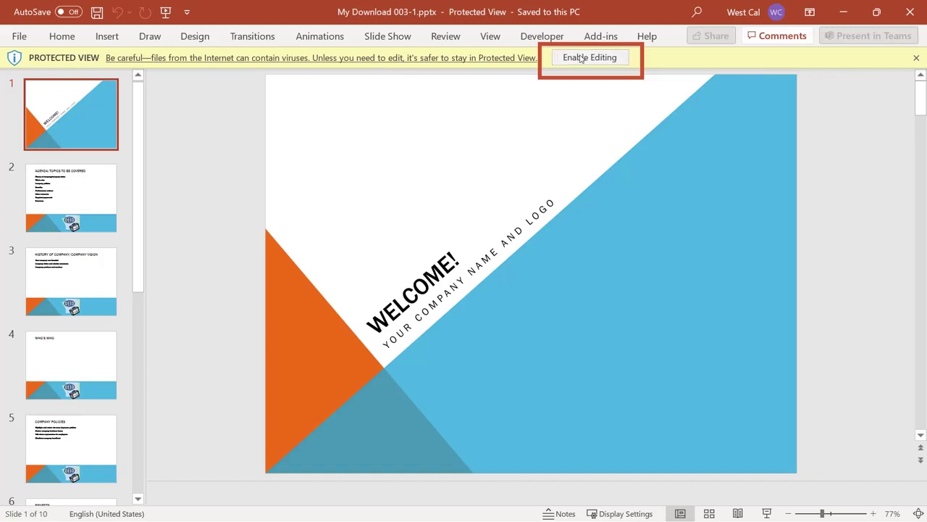
left_click(19, 36)
left_click(63, 352)
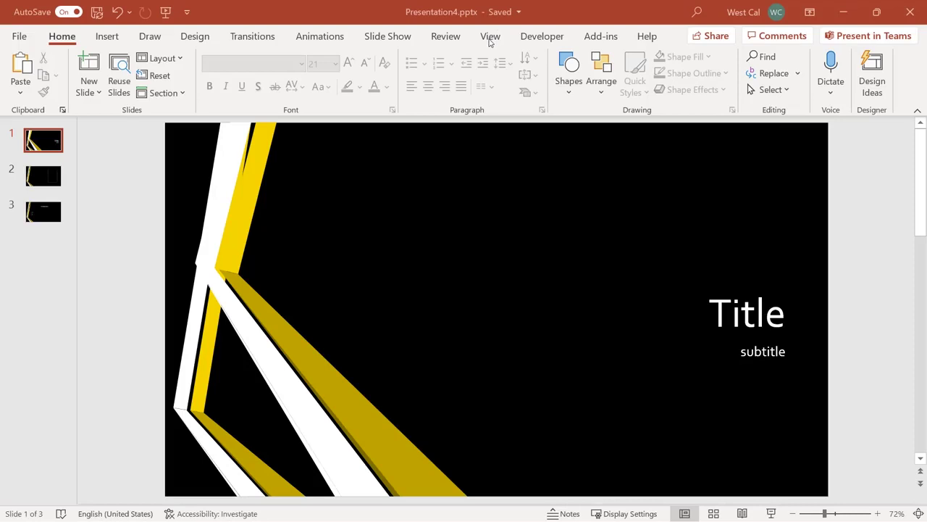
- Display the view and window options for Presentation4.pptx
left_click(490, 38)
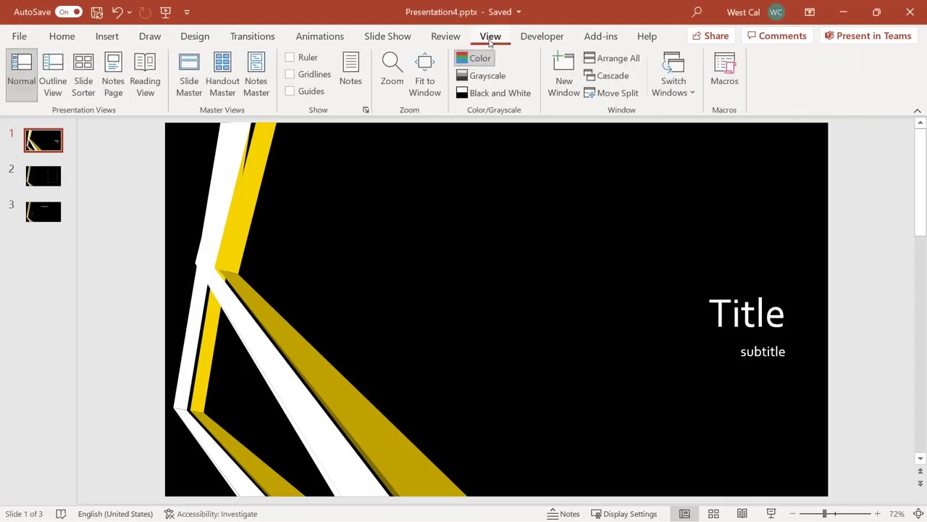